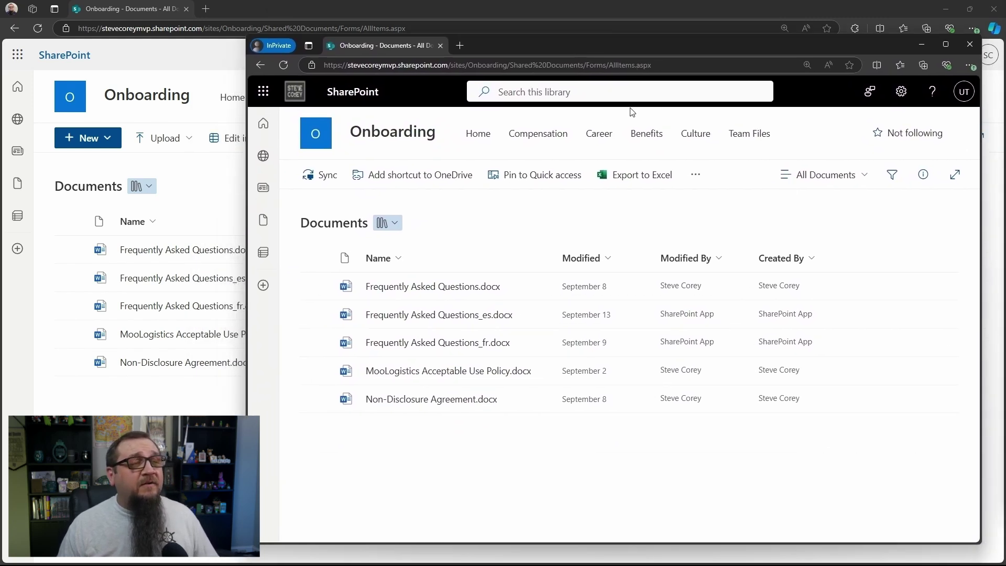
Check the account signed in to the InPrivate window and examine the actions available for Frequently Asked Questions.docx.
click(964, 91)
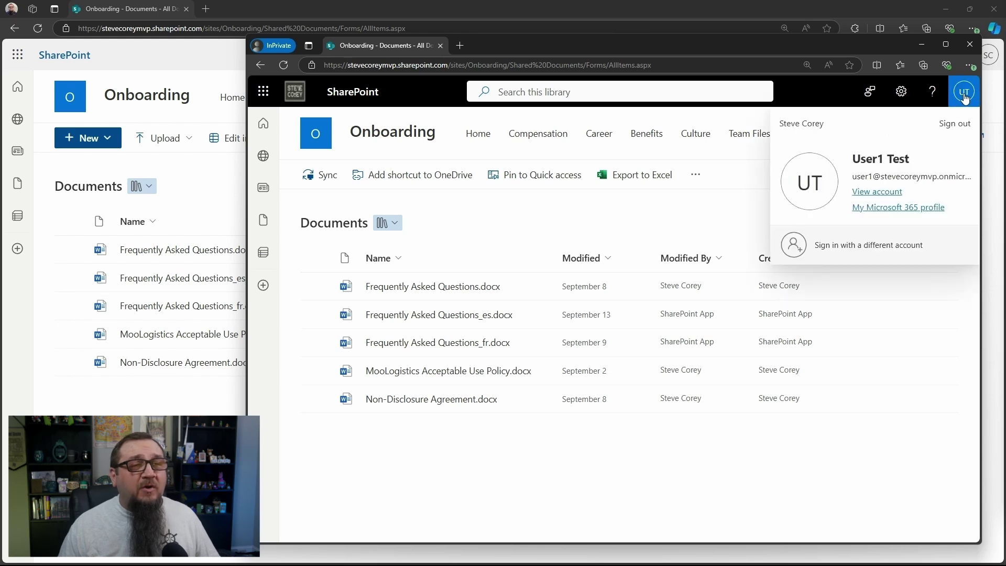
click(964, 95)
click(536, 286)
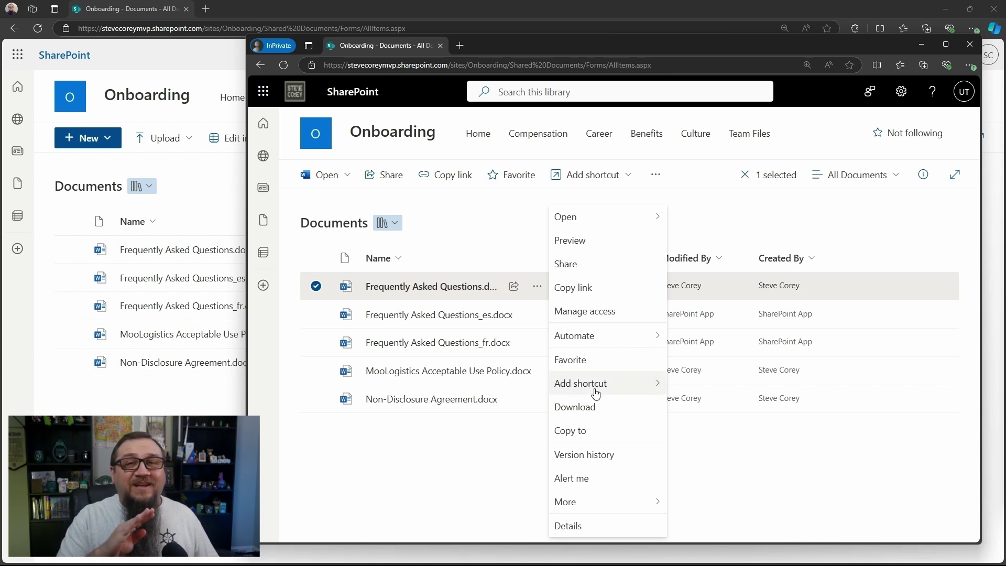
click(499, 248)
click(562, 214)
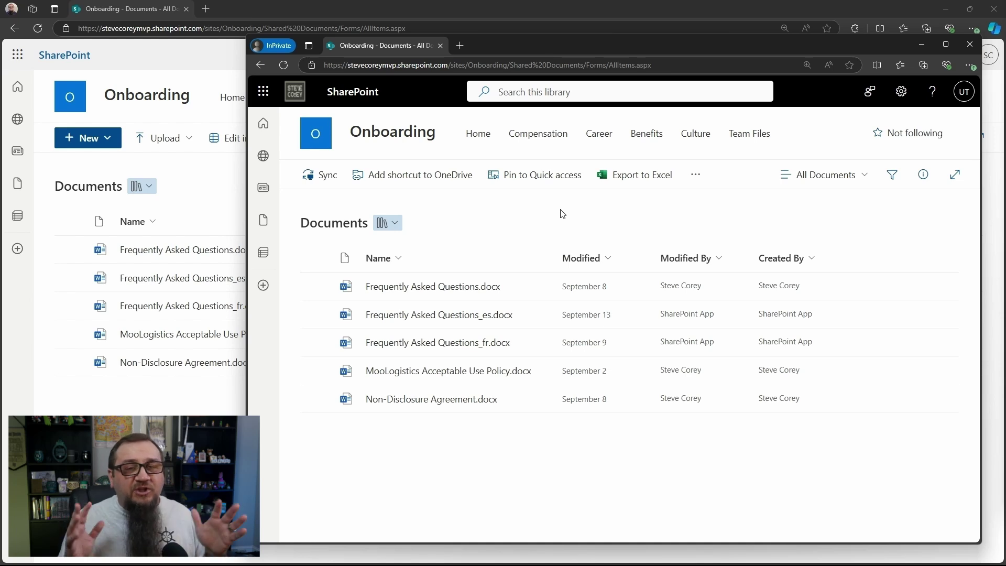
In the administrator's browser window, open the Onboarding site's permission levels through its advanced permissions settings.
click(499, 9)
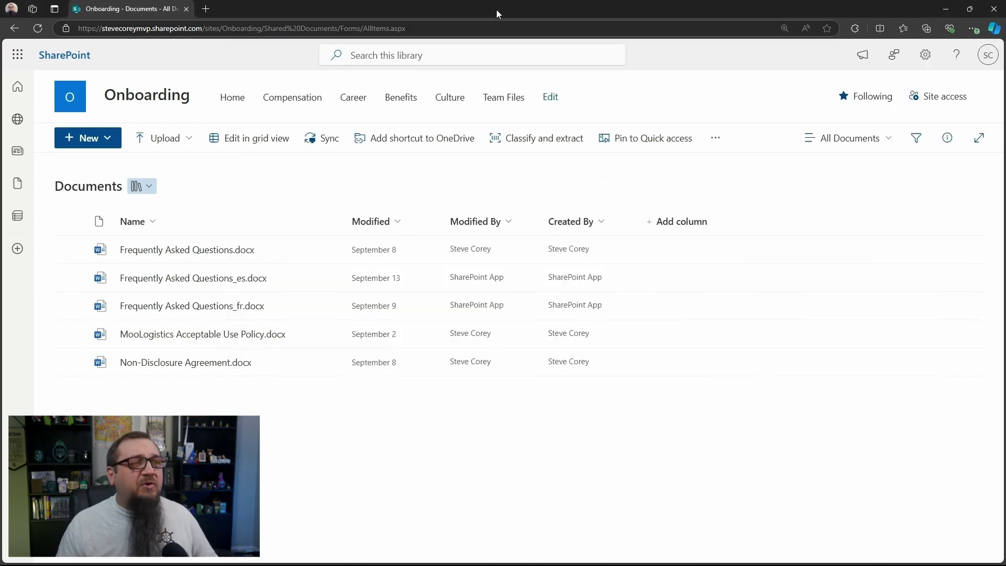
click(924, 55)
click(837, 213)
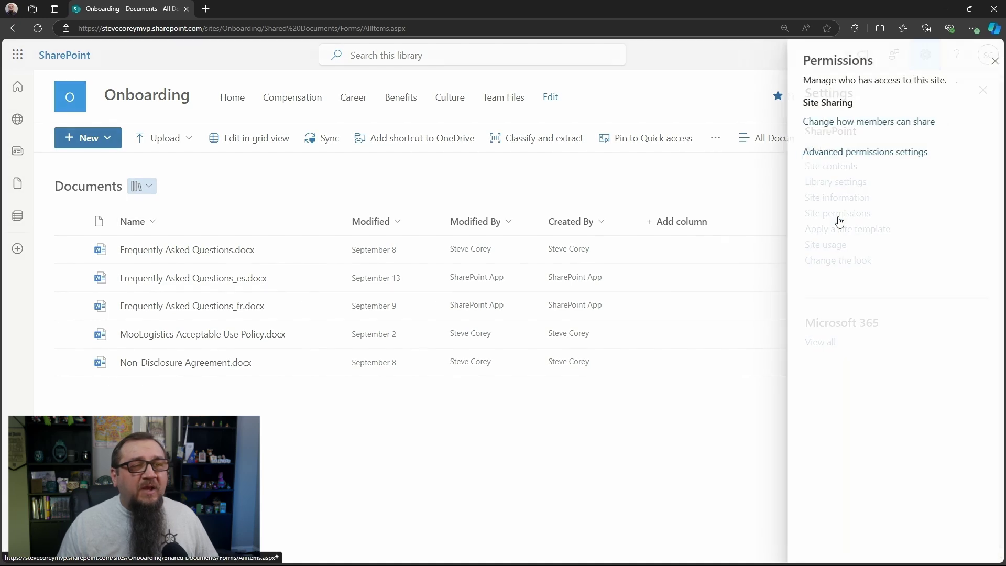
click(856, 341)
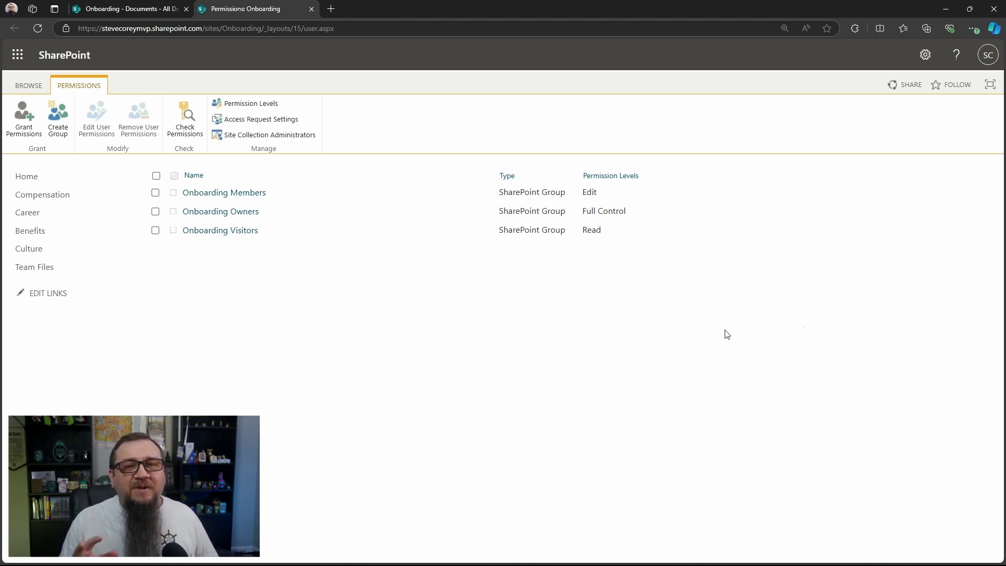
click(255, 104)
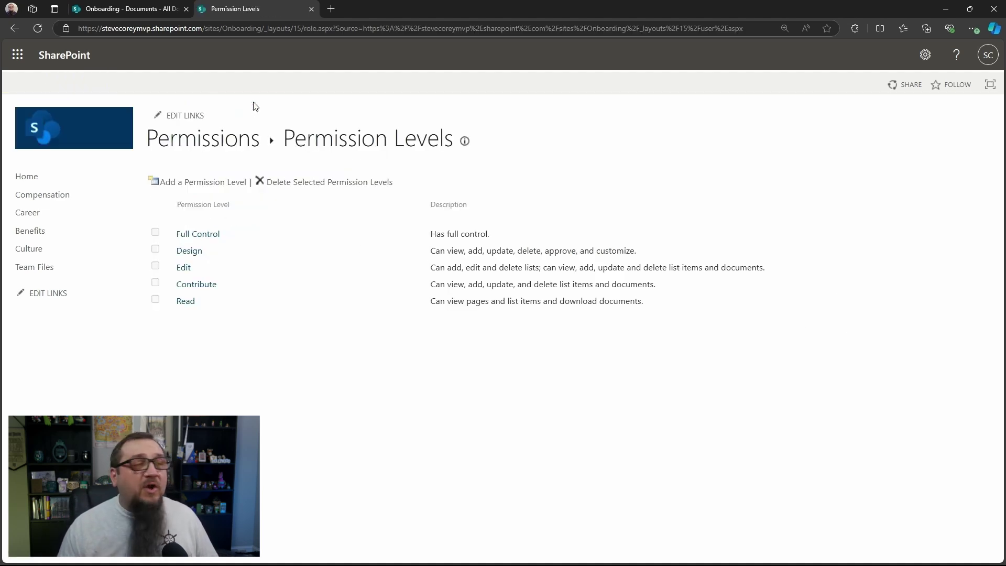
Remove the Open Items permission from the Read permission level and save the change.
click(190, 303)
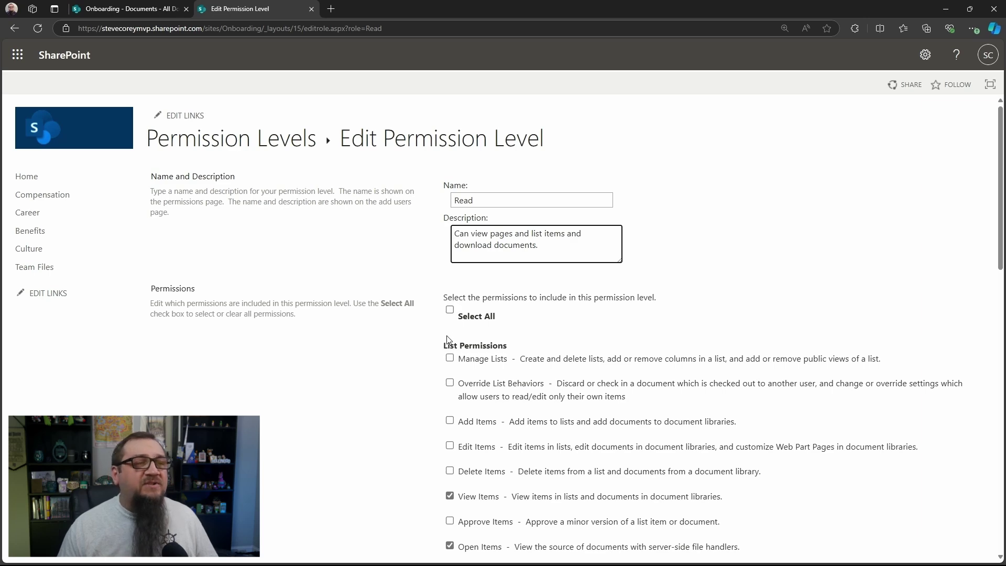
scroll(447, 340, down, 5)
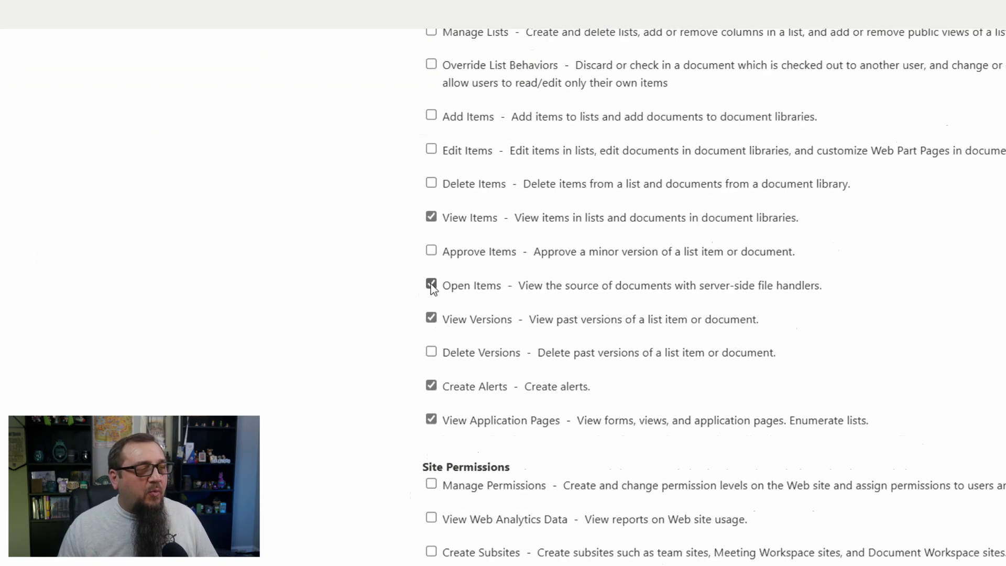
click(431, 284)
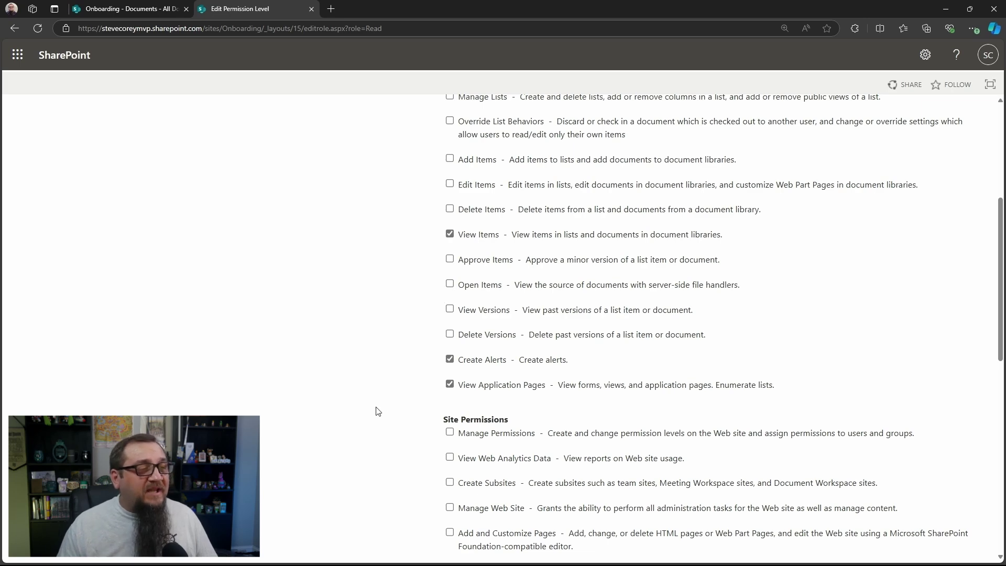
scroll(375, 408, down, 12)
click(913, 502)
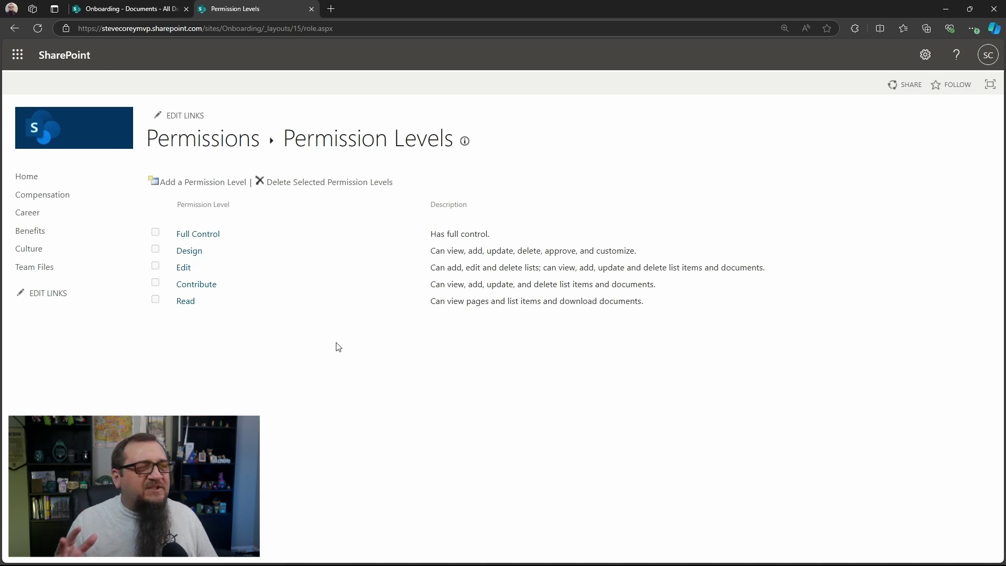
Reload the Onboarding library in the InPrivate window and examine the actions offered for Frequently Asked Questions.docx.
key(alt+Tab)
drag(577, 52, 582, 50)
click(295, 64)
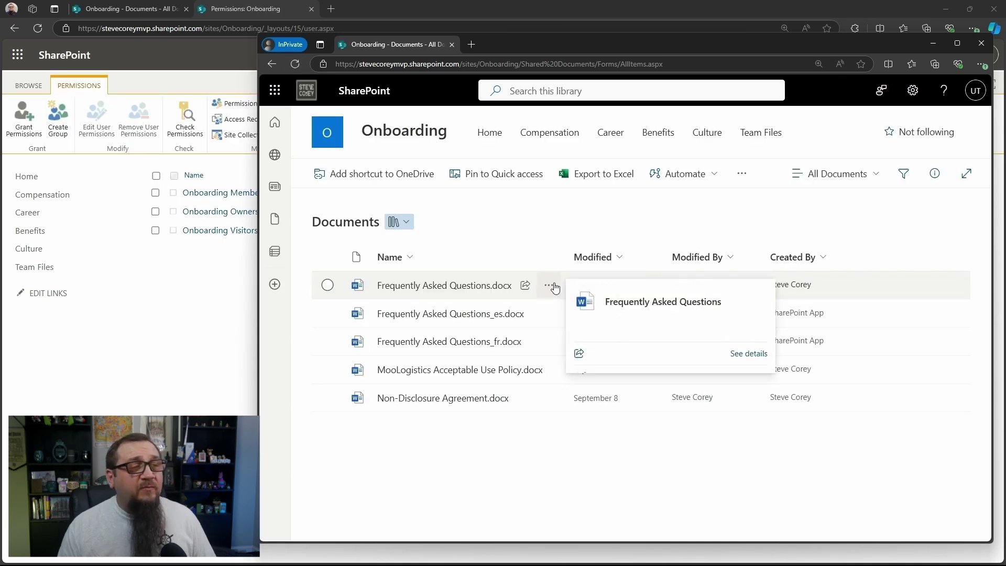
click(550, 286)
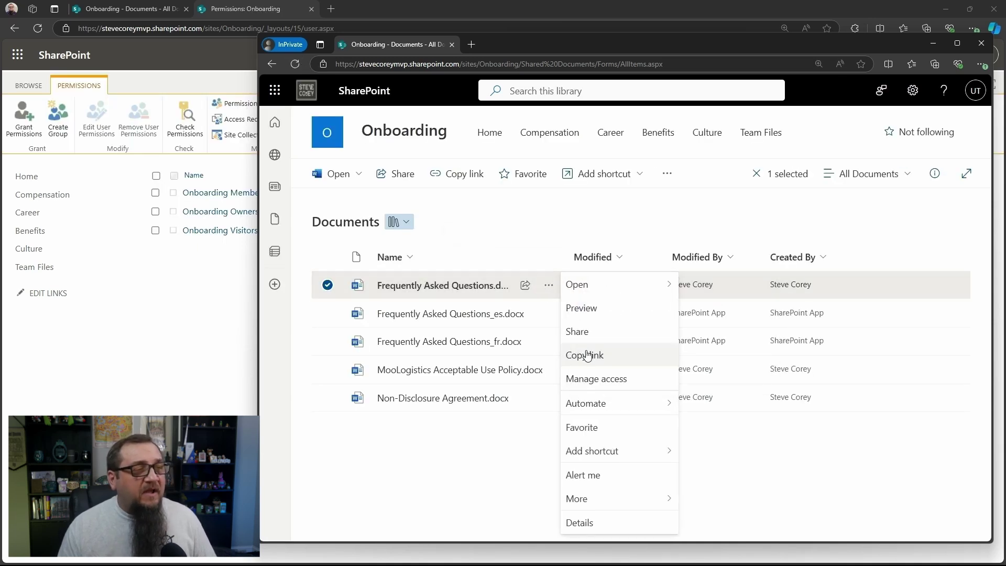
mouse_move(617, 415)
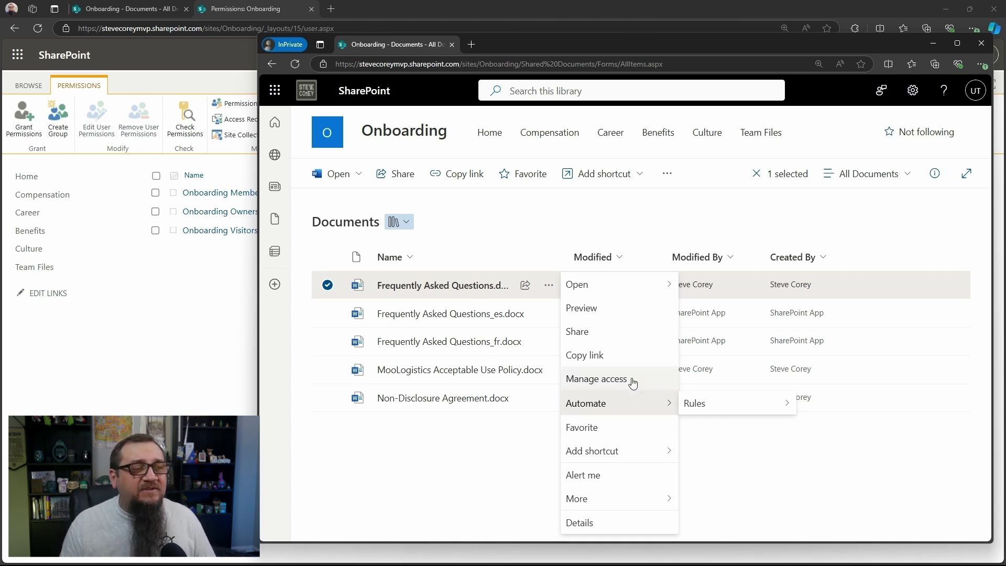
click(561, 223)
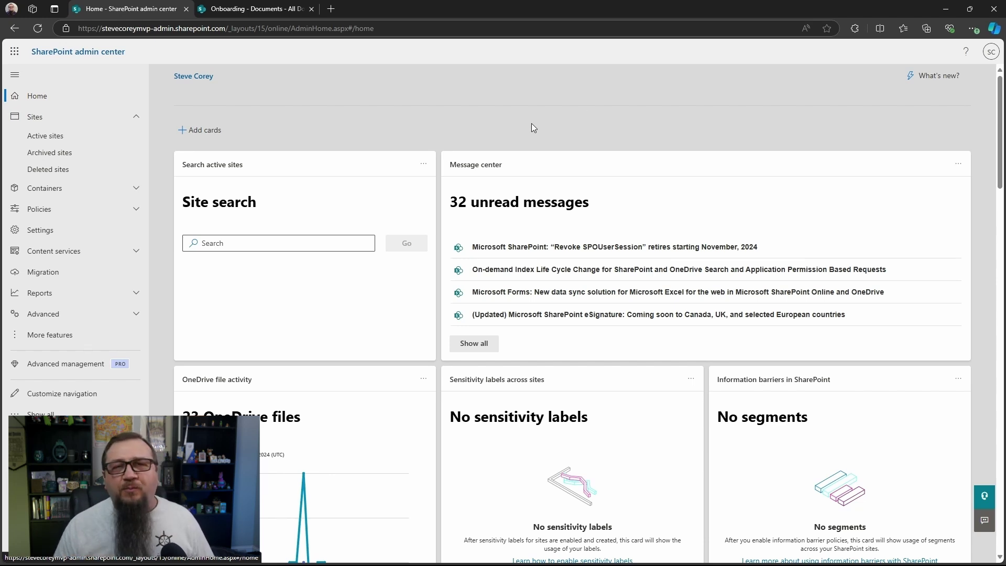
In the SharePoint admin center, review the details of Advanced management's block download policy for SharePoint and OneDrive.
click(106, 376)
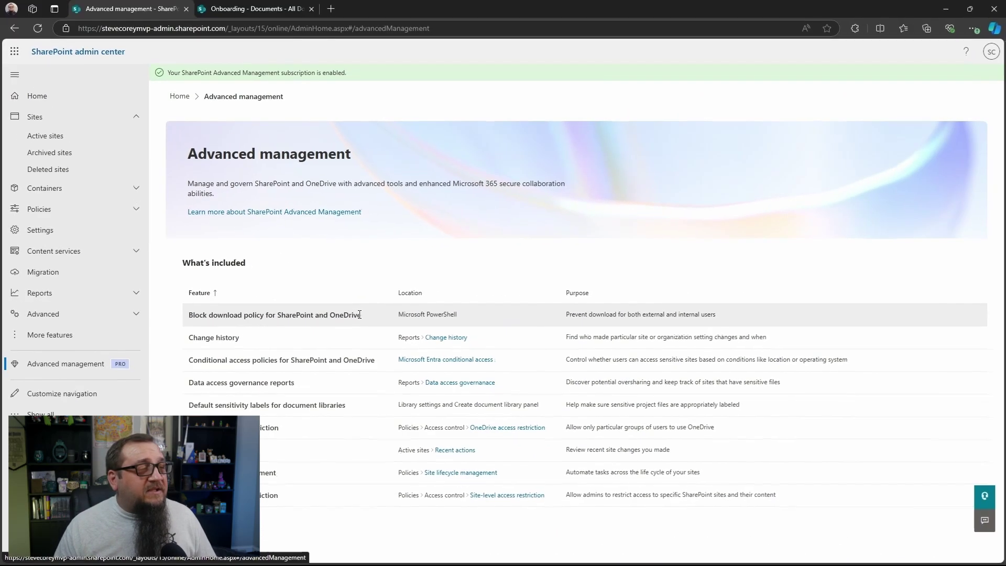
click(786, 370)
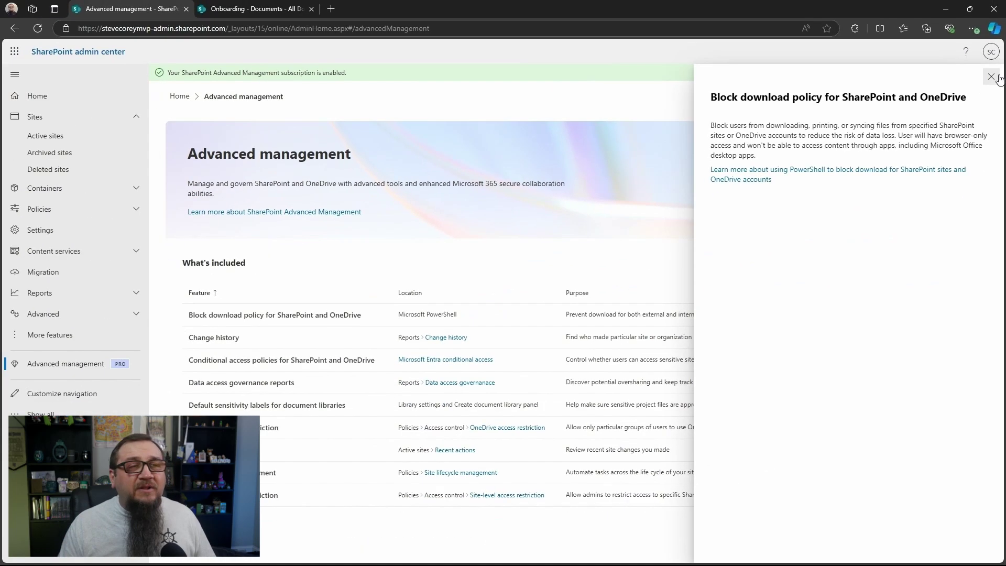
click(981, 100)
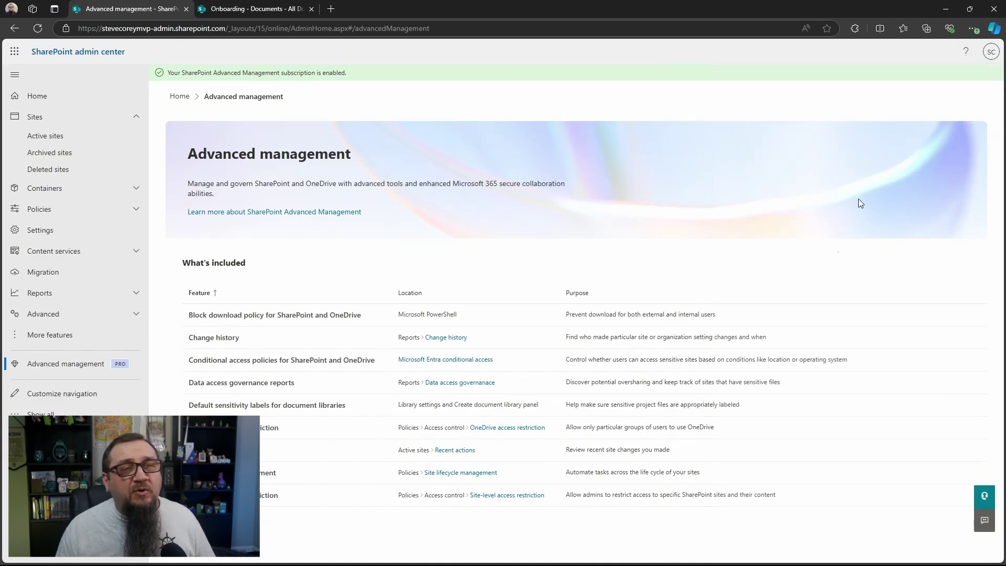
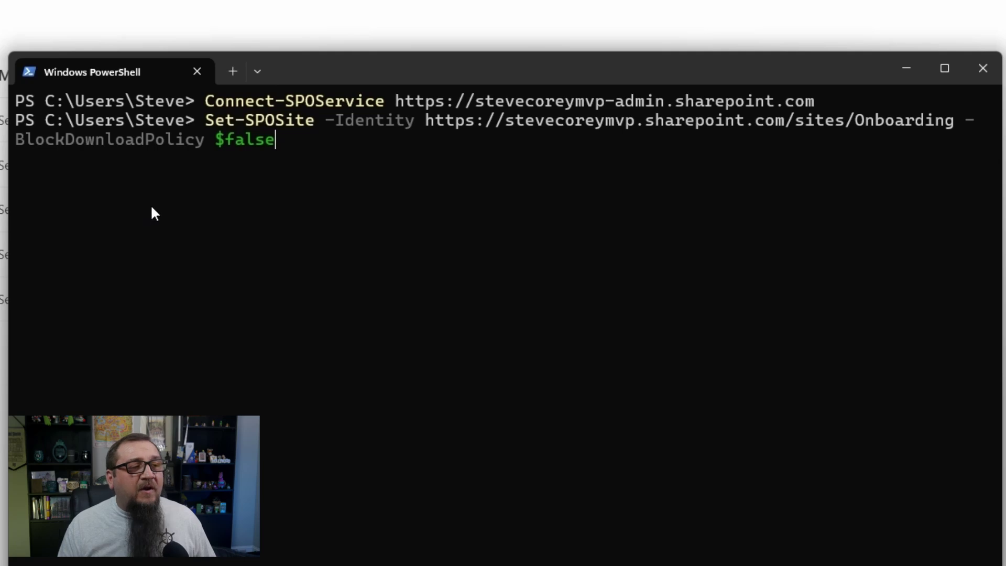
Change the pending Set-SPOSite command in PowerShell to BlockDownloadPolicy $true and run it on the Onboarding site.
key(BackSpace)
key(BackSpace)
key(BackSpace)
key(BackSpace)
key(BackSpace)
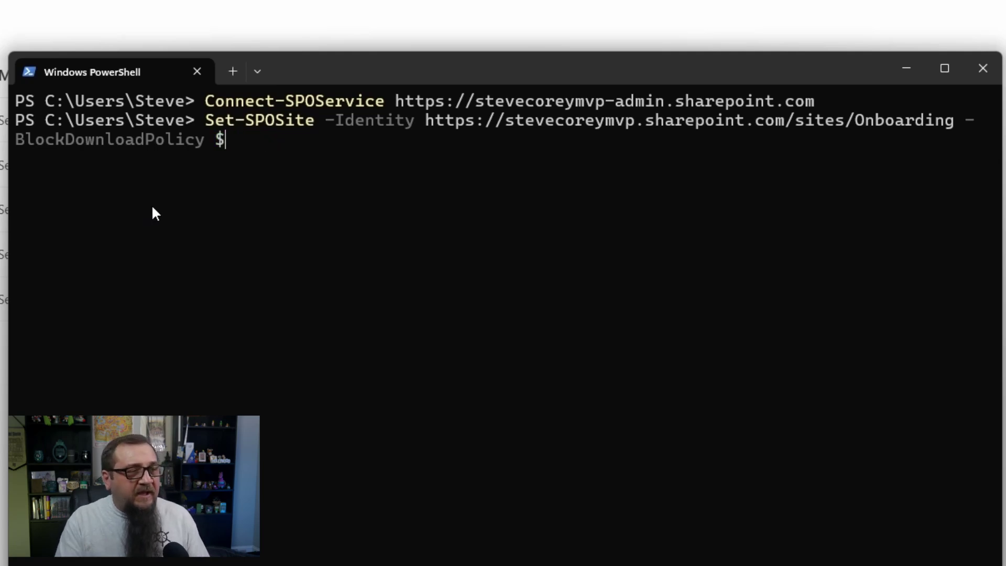
text(true)
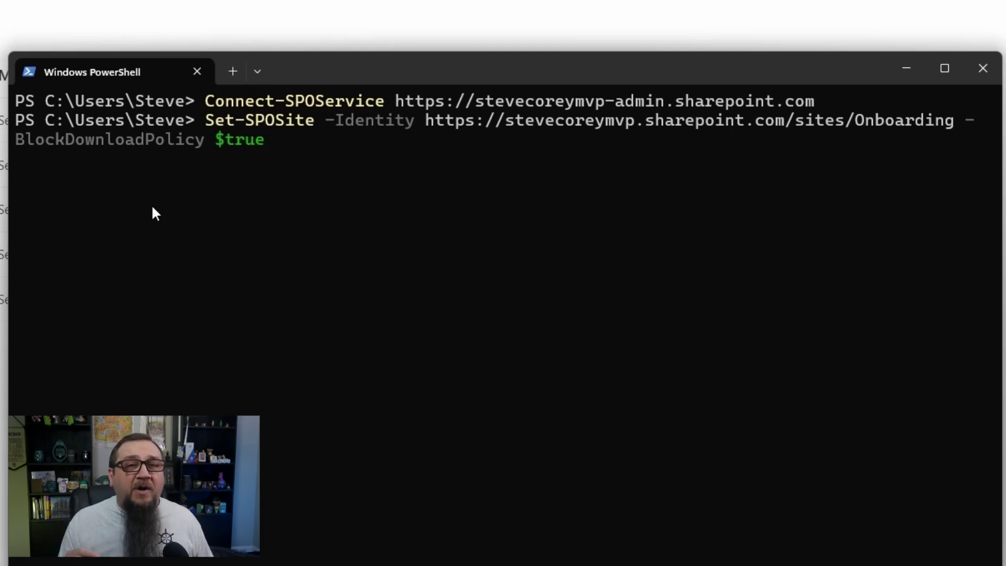
key(Return)
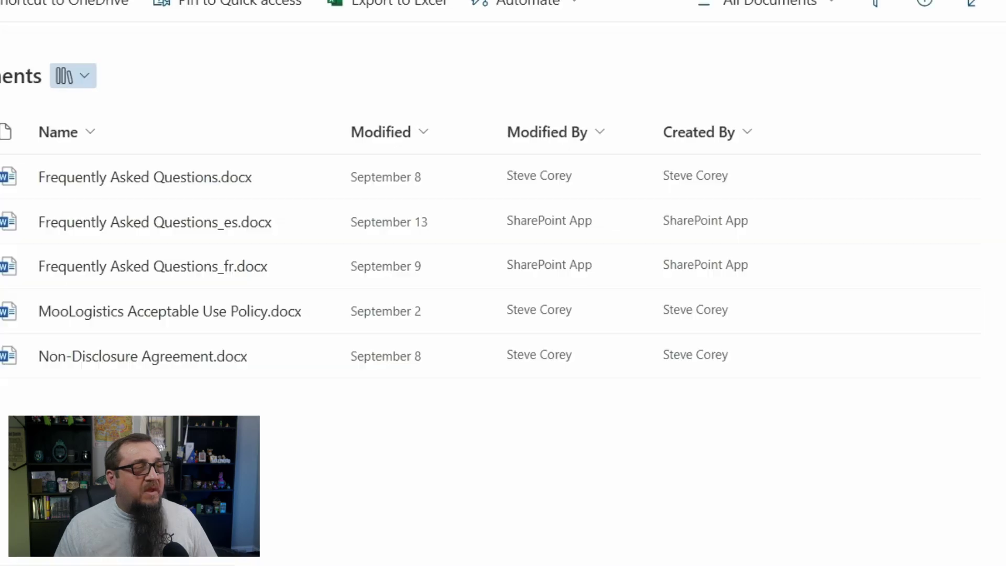
Reload the Onboarding library as the test user and examine the actions offered for Frequently Asked Questions.docx.
click(294, 64)
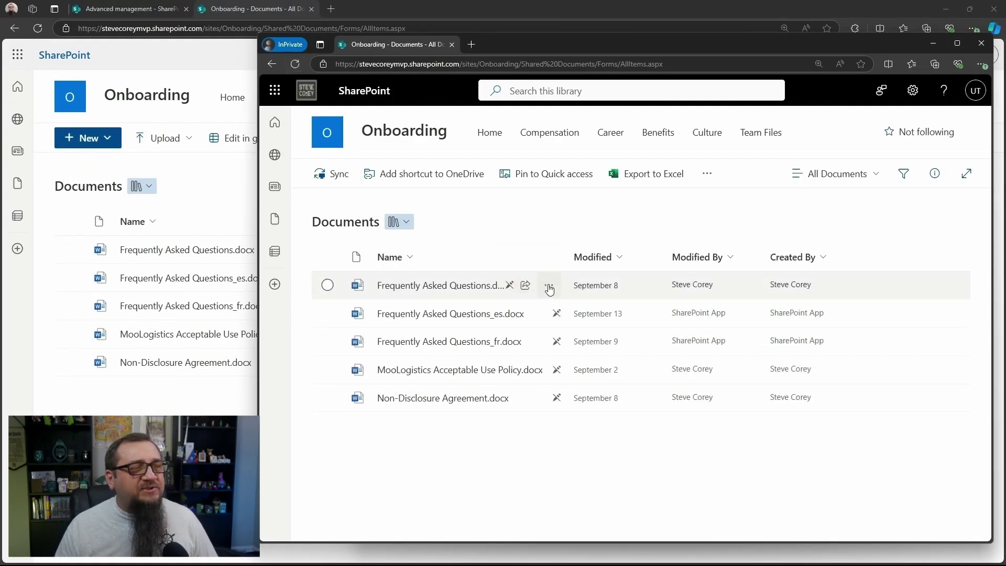
click(548, 289)
click(518, 226)
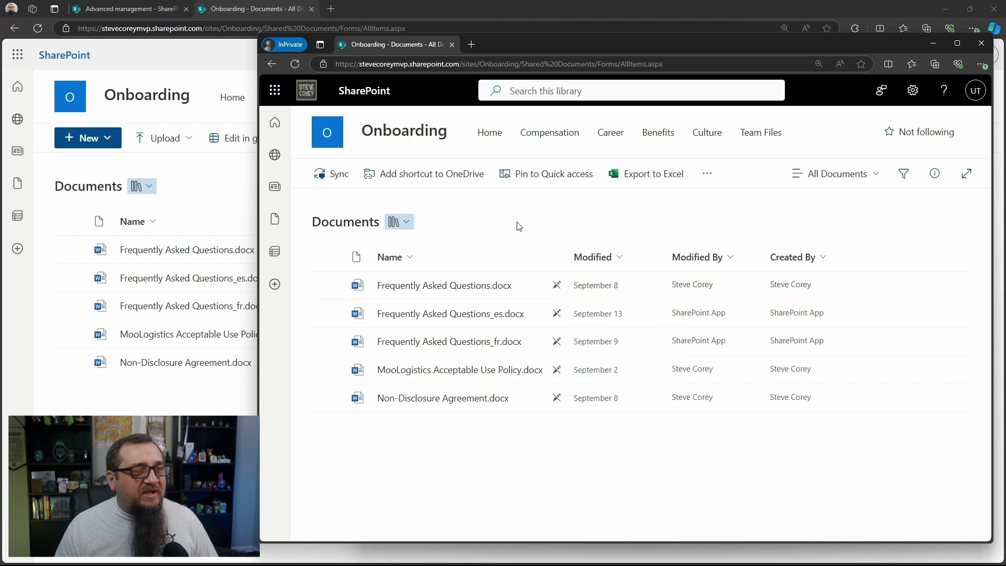
key(F5)
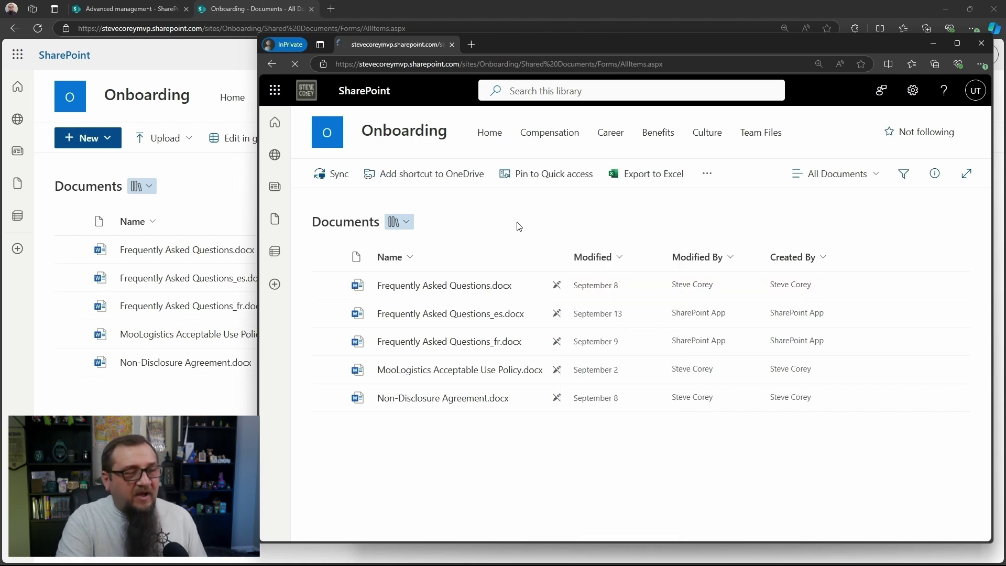
click(557, 312)
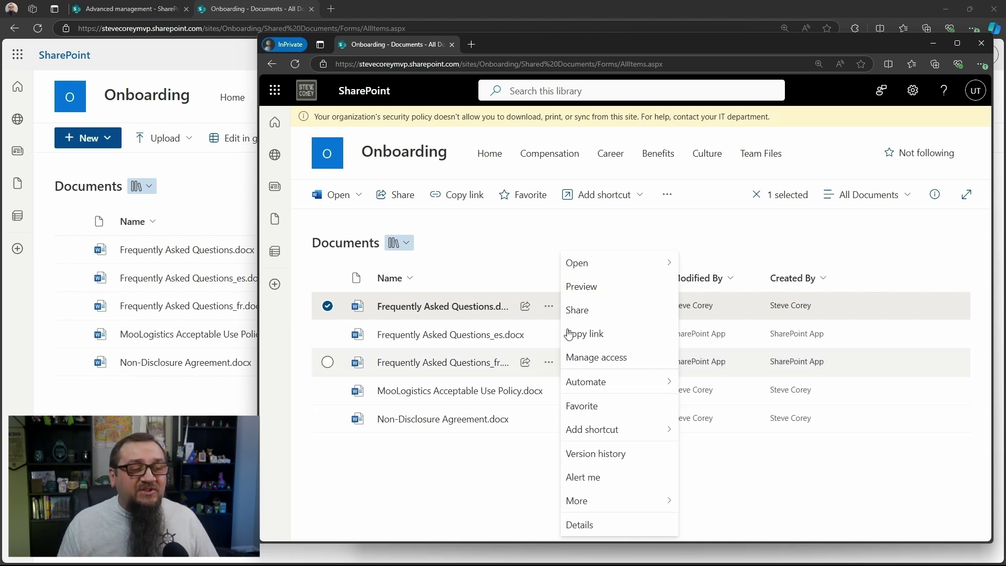
click(519, 249)
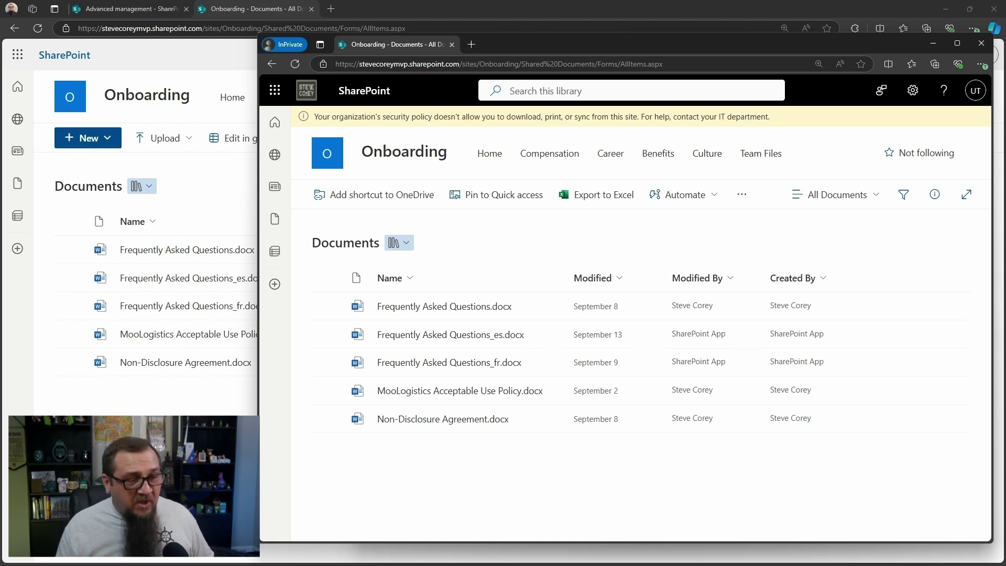
In PowerShell, try to rerun the Onboarding site's BlockDownloadPolicy $true command with -ExcludeBlockDownloadPolicySiteOwners added.
click(582, 559)
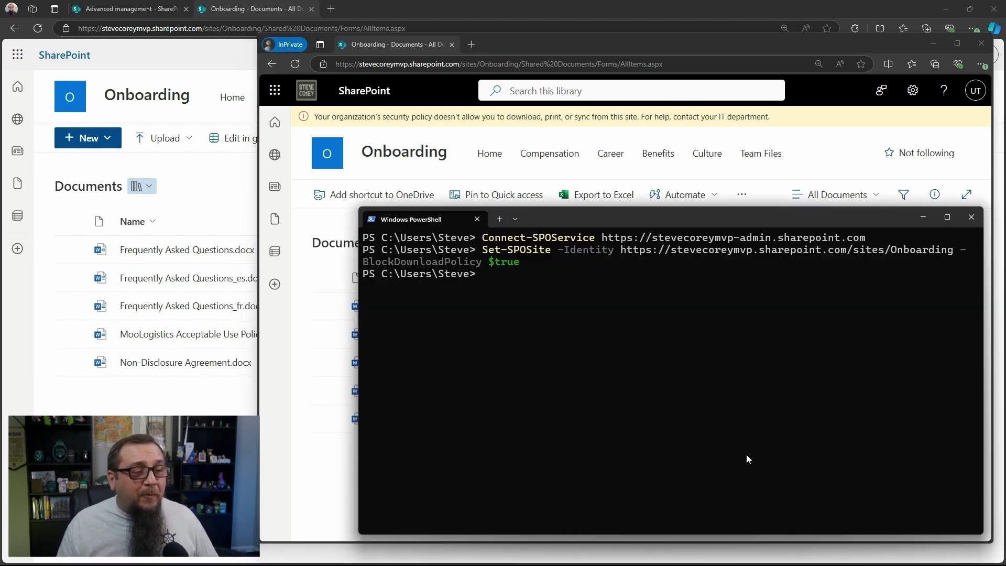
key(Up)
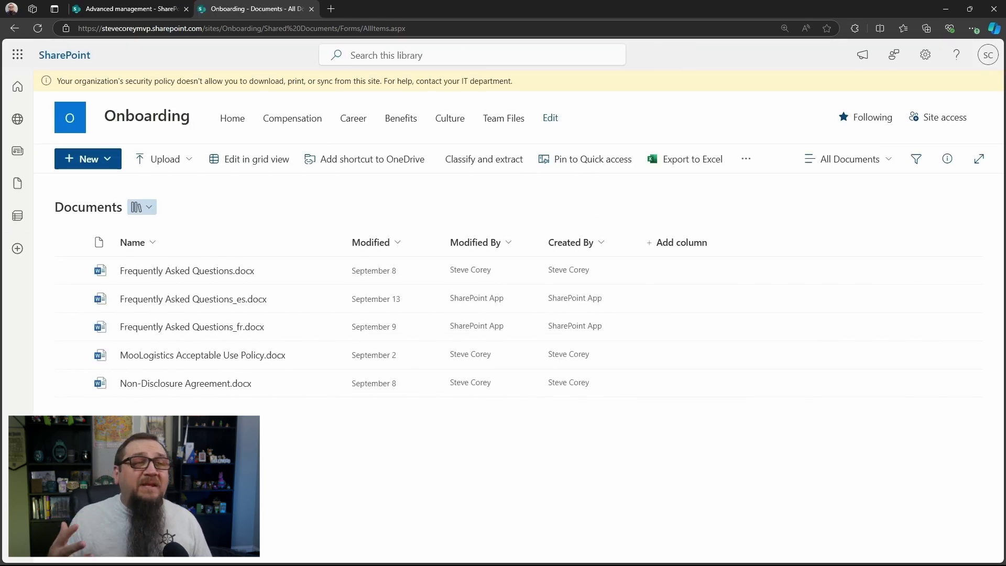
click(585, 554)
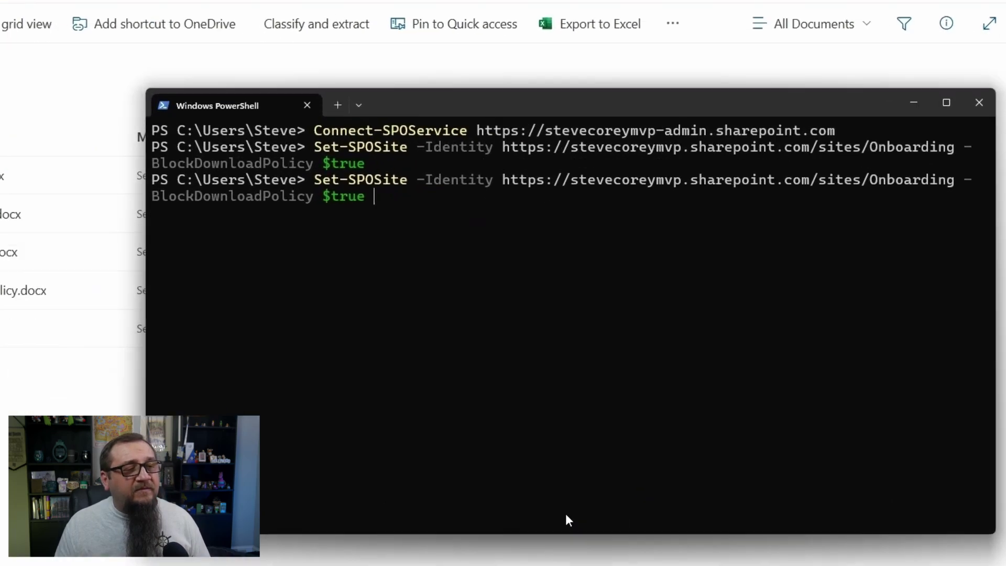
text(-ExcludeBlockDownloadPolicySiteOwners)
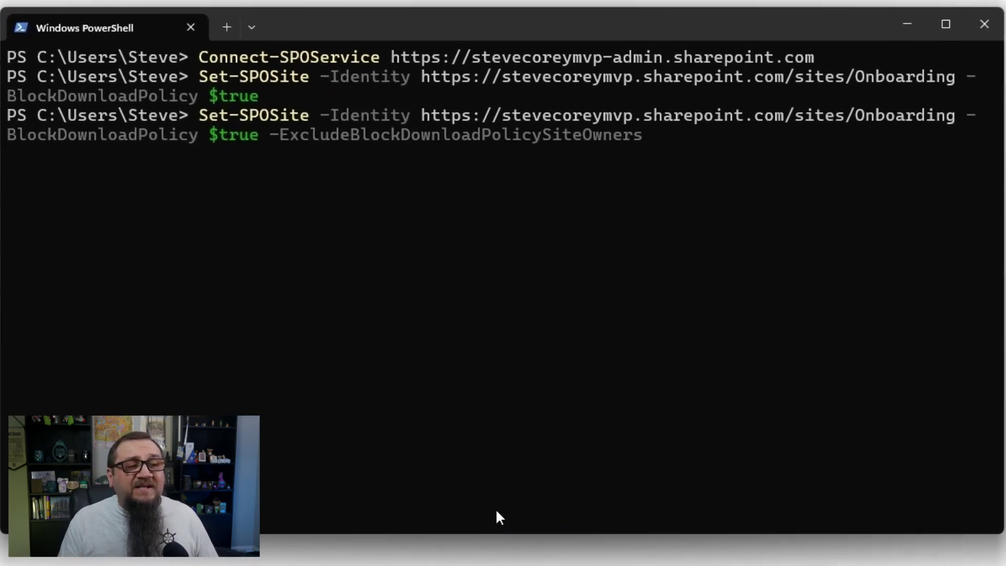
key(Return)
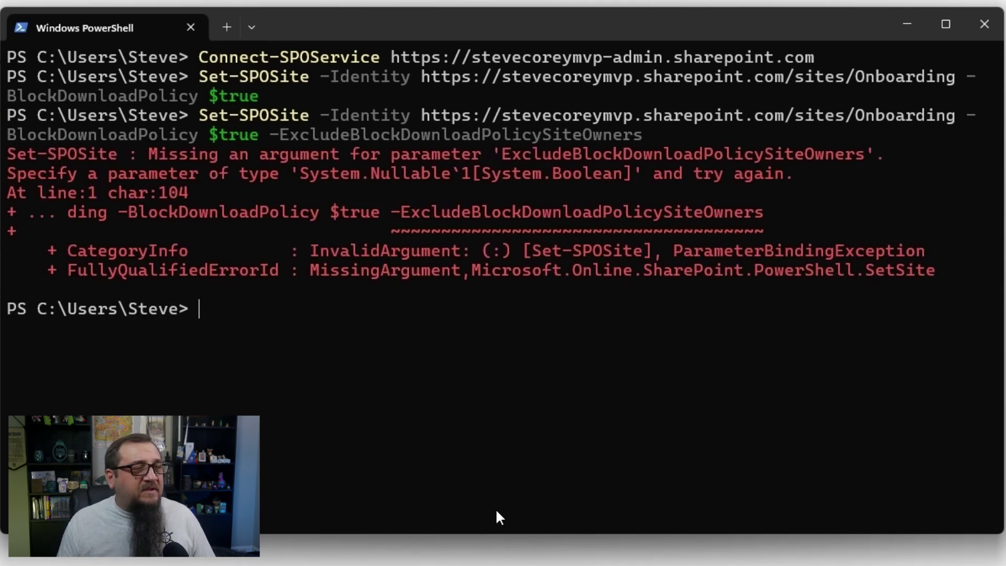
Rerun the Onboarding site's Set-SPOSite block download command with -ExcludeBlockDownloadPolicySiteOwners set to $true.
key(Up)
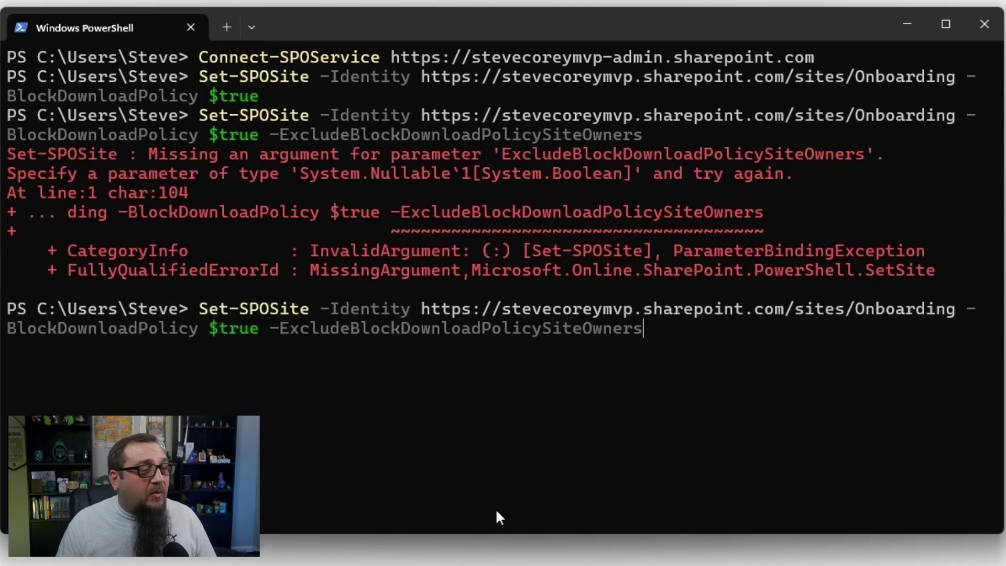
text($tr)
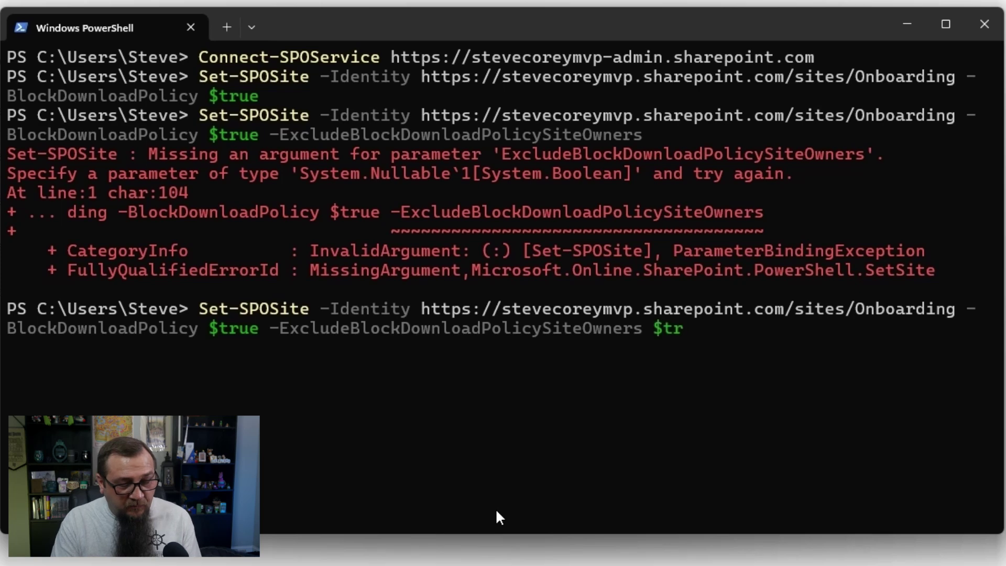
text(ue)
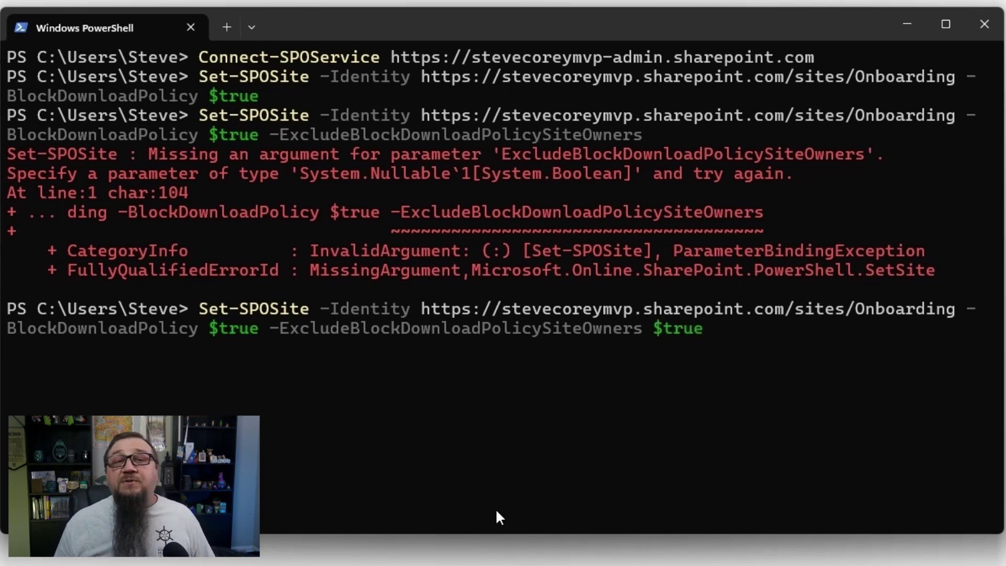
key(Return)
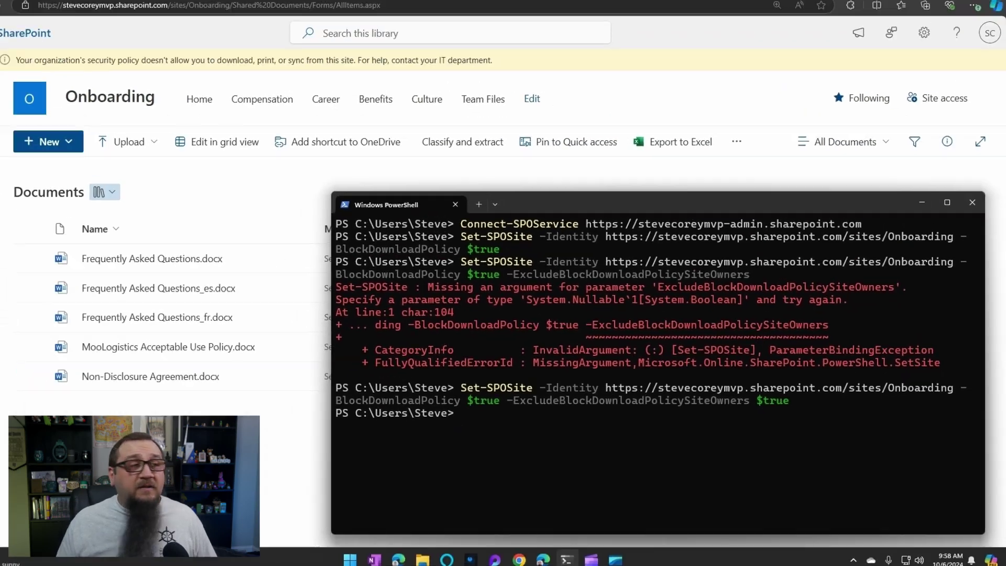
Switch to the site owner's browser window and examine the actions offered for Frequently Asked Questions.docx in the Onboarding library.
key(alt+Tab)
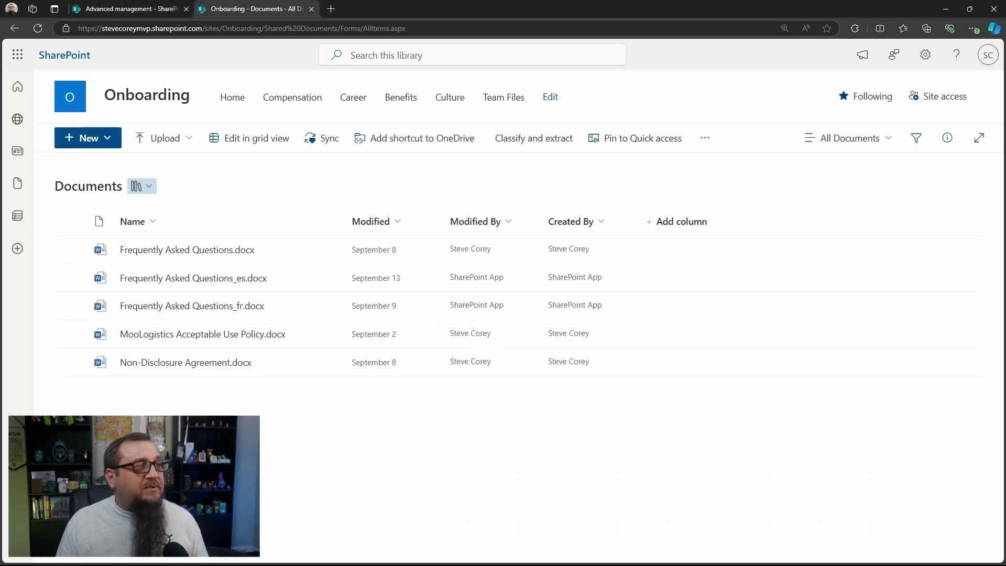
click(328, 254)
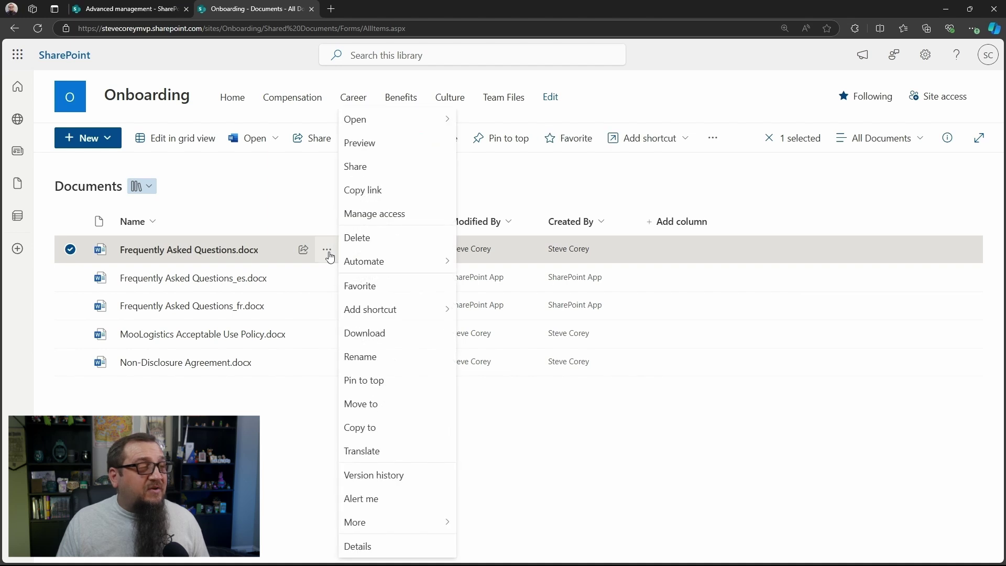
click(630, 494)
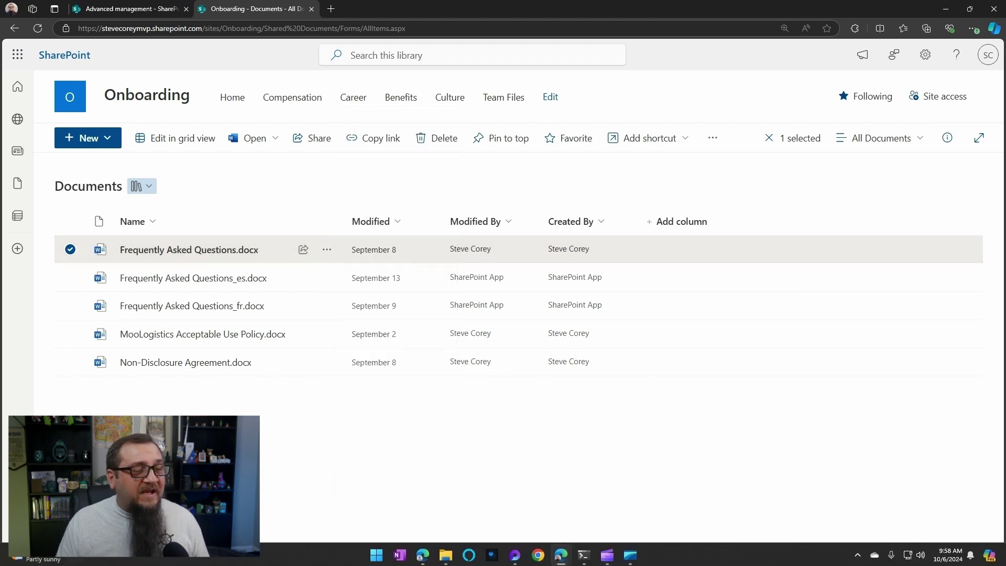
Switch to the test user's InPrivate window, reload the Onboarding library and check the actions offered for Frequently Asked Questions.docx.
mouse_move(560, 555)
click(624, 482)
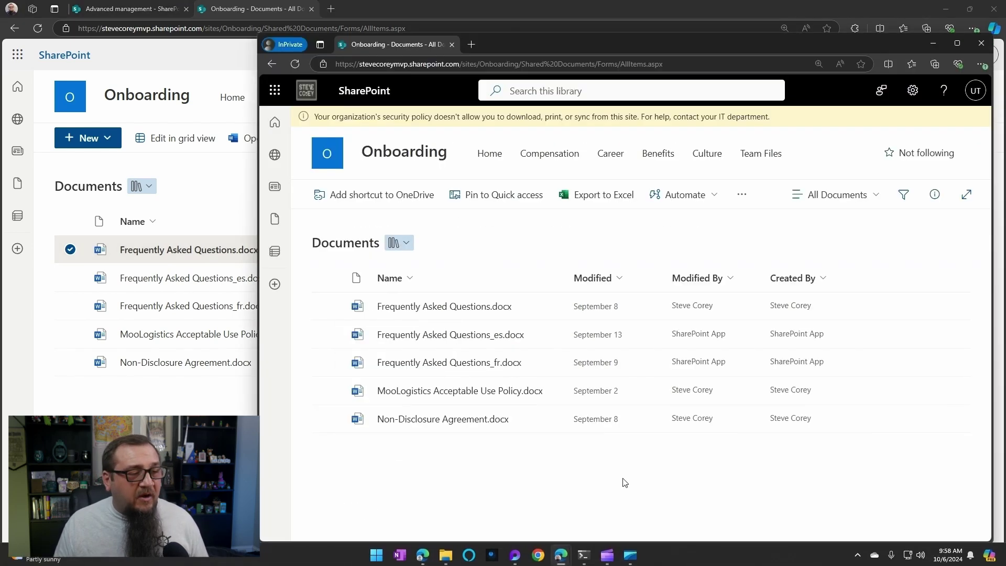
key(F5)
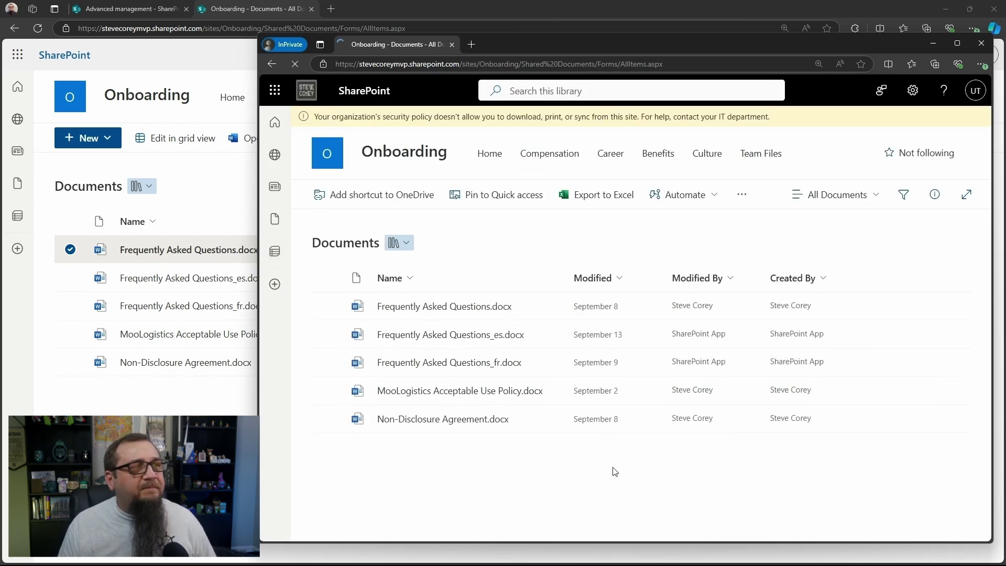
click(549, 306)
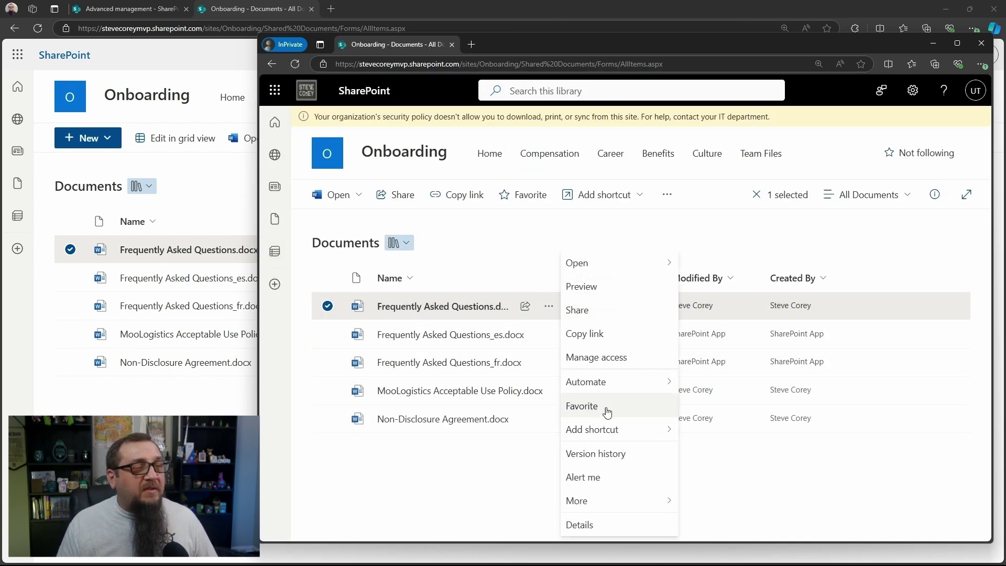
click(532, 480)
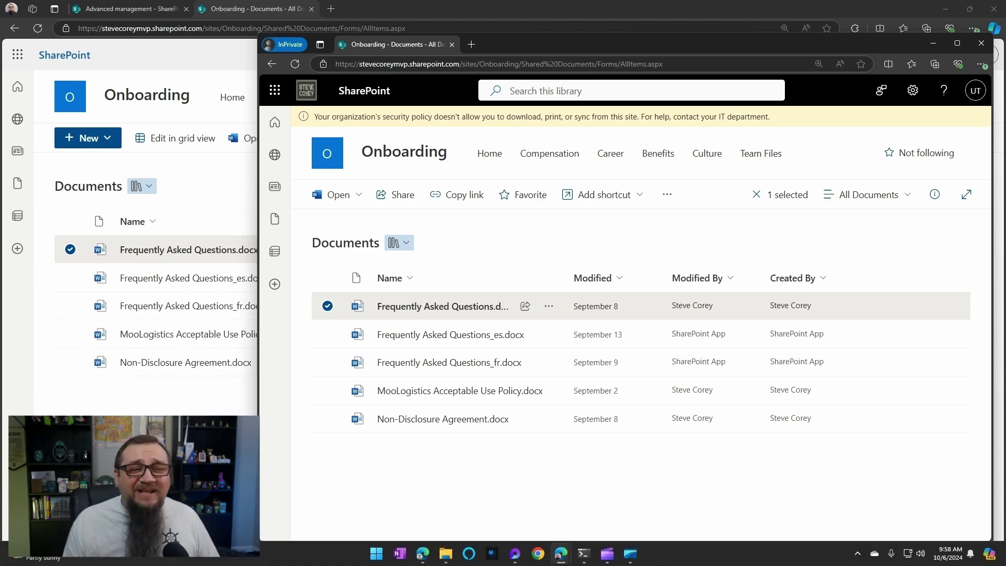
Switch back to the PowerShell window with the Onboarding site's block download commands.
mouse_move(583, 553)
click(624, 507)
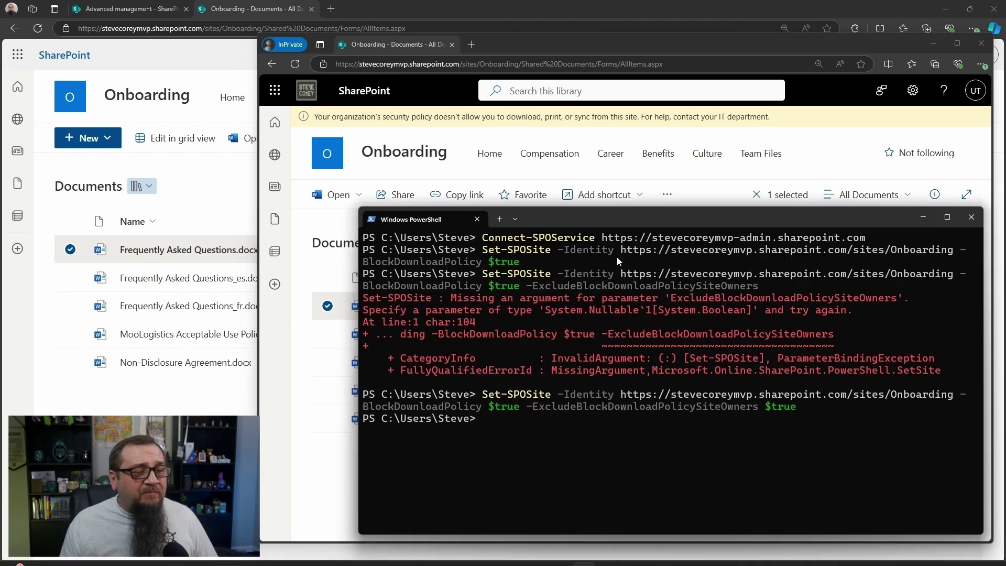